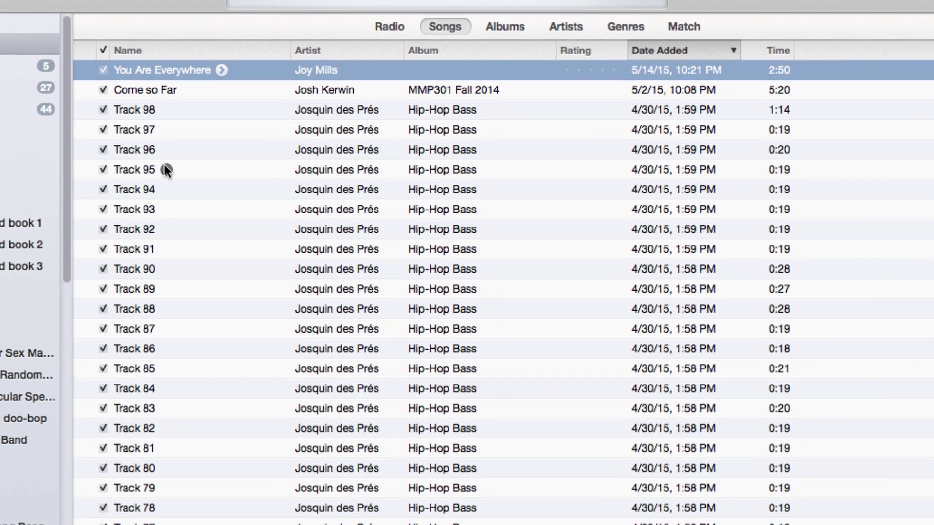
Step: Switch to Finder and add My Sweet Love.m4a from the "making mp3s with iTunes" folder to the iTunes music library, selecting the new song
{"action": "key", "text": "super+Tab"}
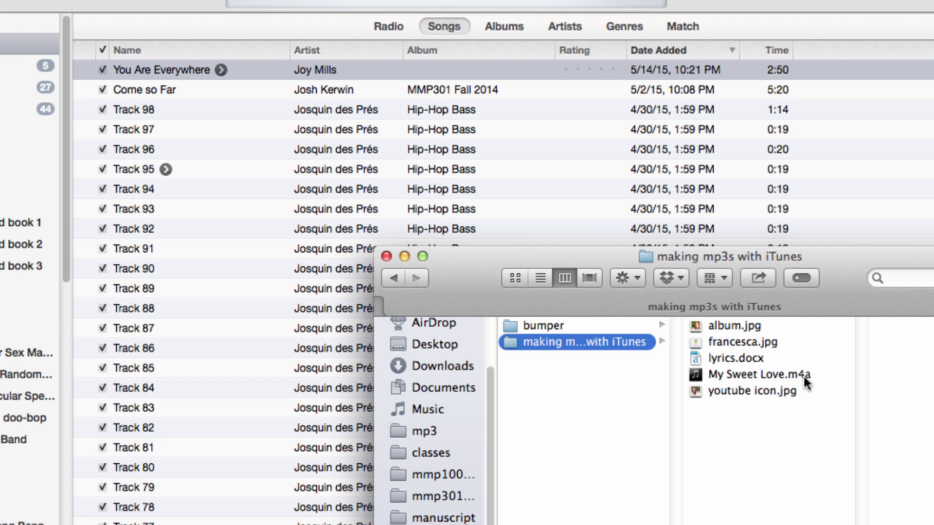
{"action": "left_click_drag", "start_coordinate": [775, 375], "coordinate": [210, 100]}
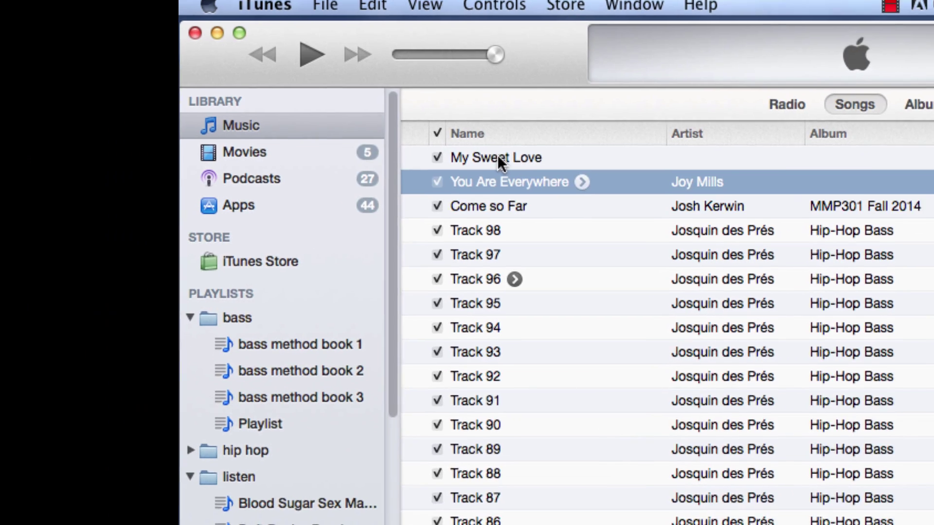
{"action": "left_click", "coordinate": [149, 70]}
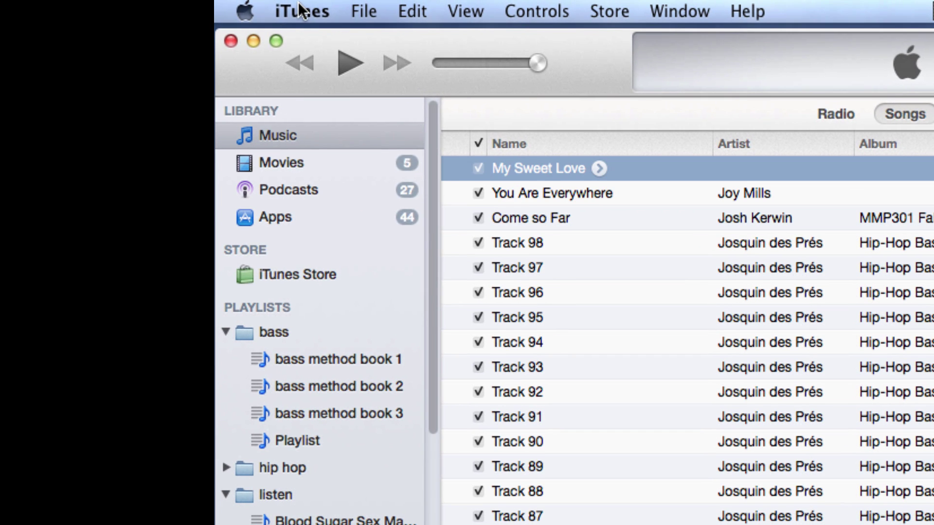
Step: Check the encoder in the import settings and the format offered for creating a new version of My Sweet Love
{"action": "left_click", "coordinate": [300, 8]}
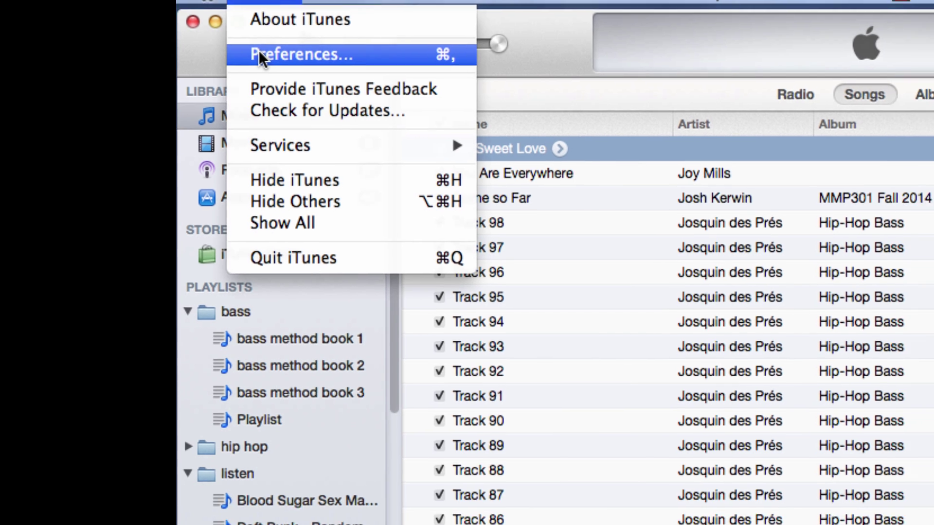
{"action": "left_click", "coordinate": [297, 73]}
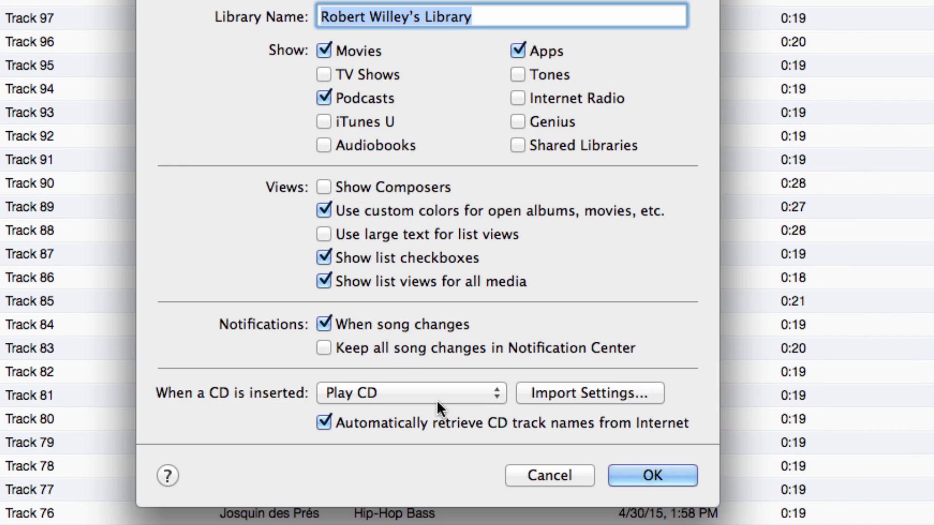
{"action": "left_click", "coordinate": [574, 393]}
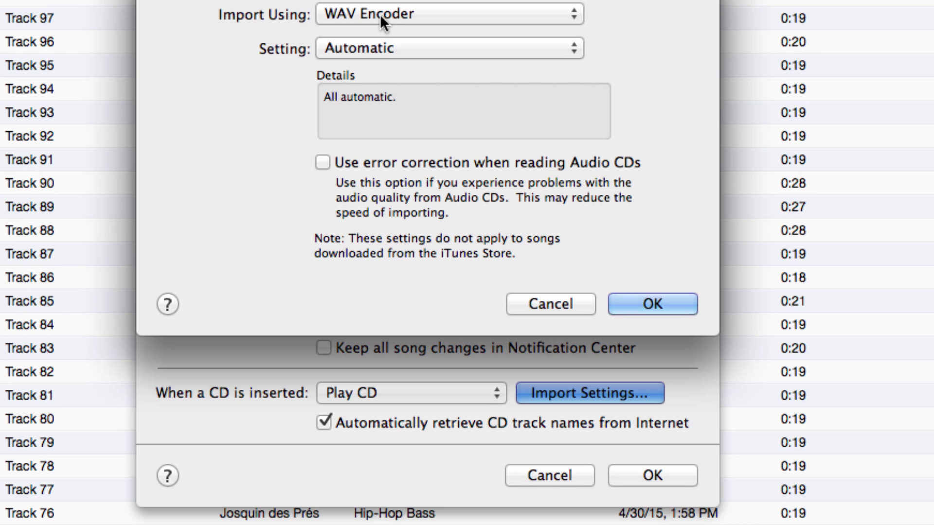
{"action": "left_click", "coordinate": [620, 304]}
{"action": "left_click", "coordinate": [637, 472]}
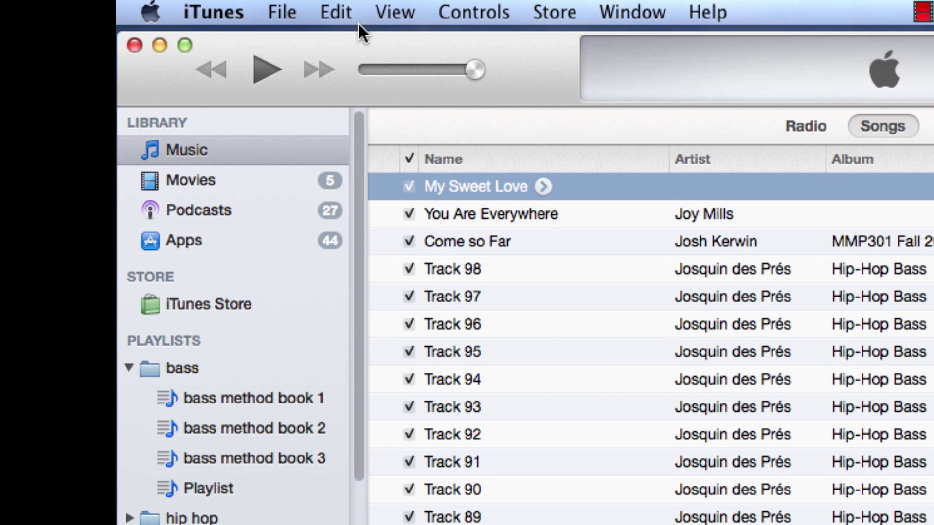
{"action": "left_click", "coordinate": [282, 12]}
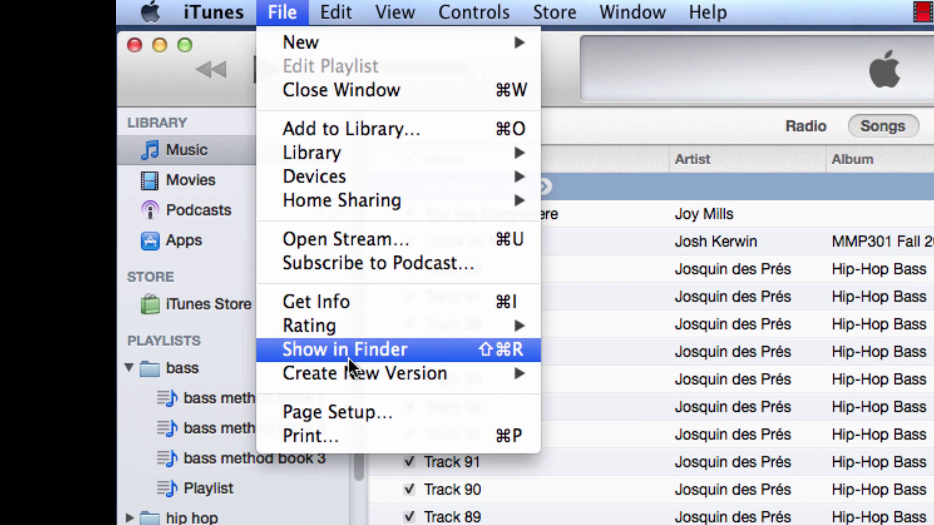
{"action": "mouse_move", "coordinate": [350, 372]}
{"action": "left_click", "coordinate": [632, 428]}
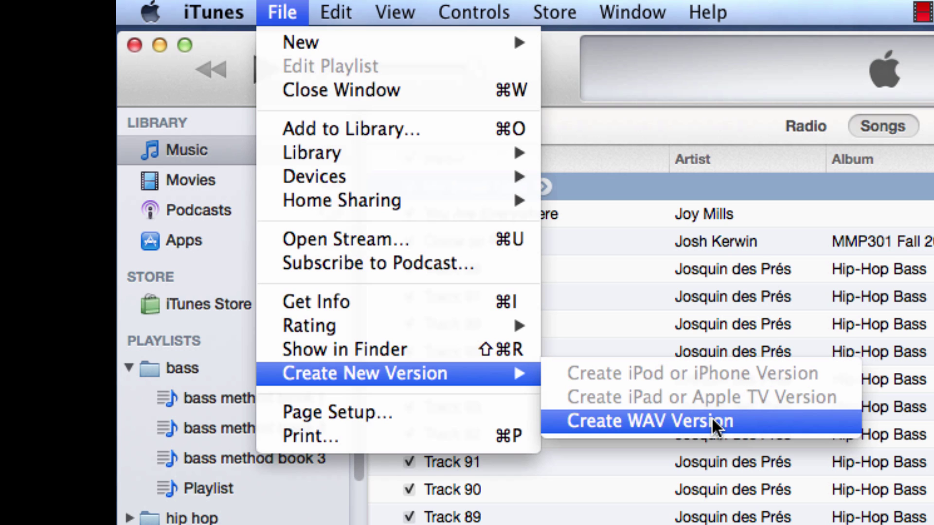
{"action": "left_click", "coordinate": [736, 419]}
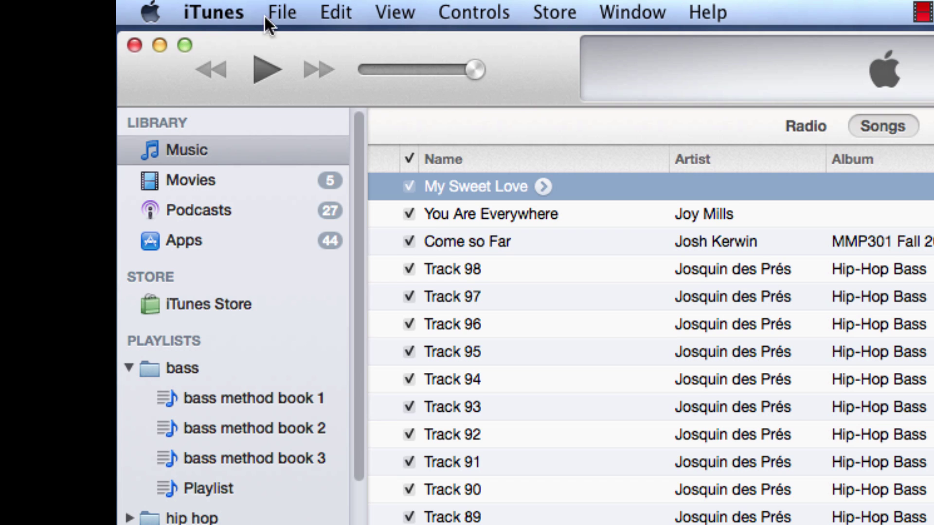
Step: Set the import settings in the general preferences to use the MP3 Encoder
{"action": "left_click", "coordinate": [217, 14]}
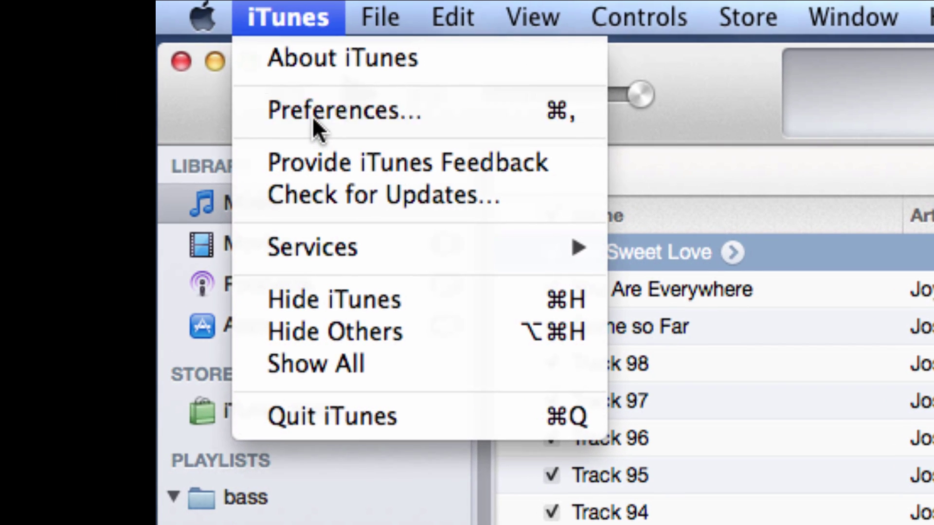
{"action": "left_click", "coordinate": [227, 85]}
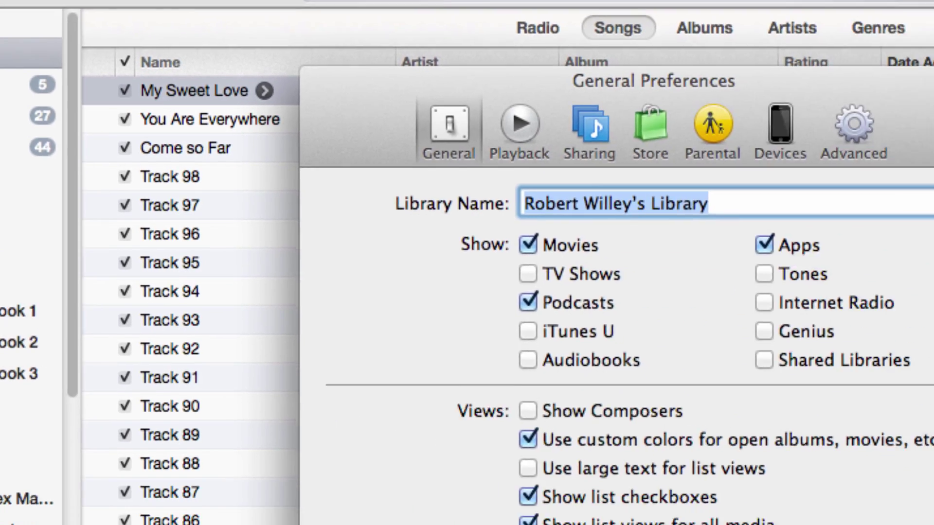
{"action": "left_click", "coordinate": [537, 451]}
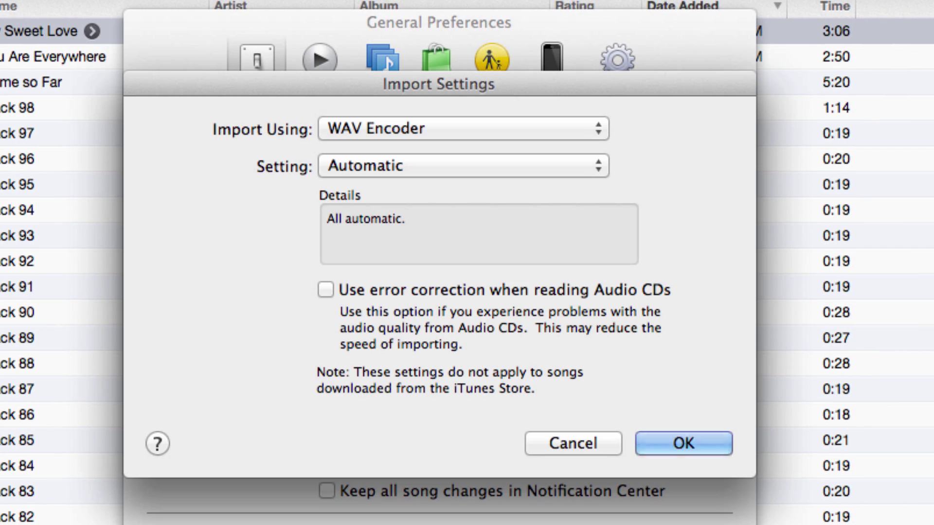
{"action": "left_click", "coordinate": [384, 118]}
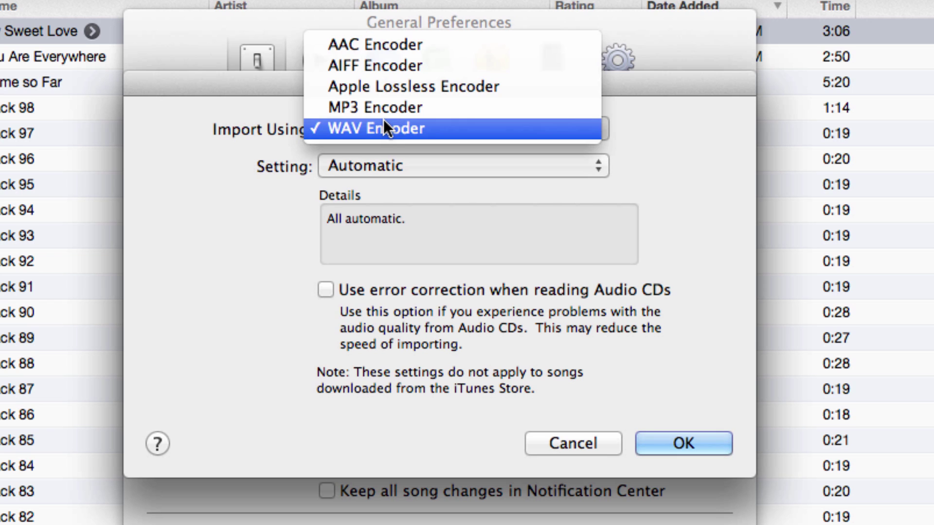
{"action": "left_click", "coordinate": [382, 112]}
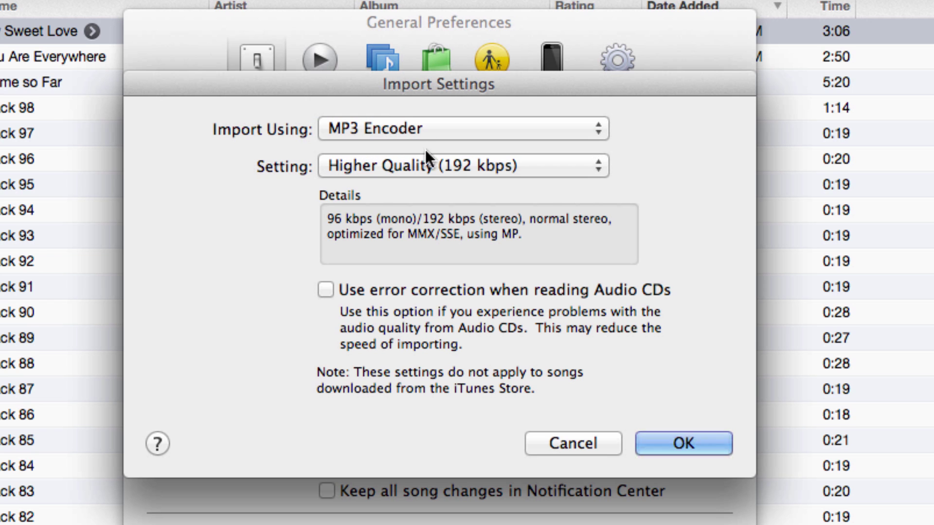
Step: Choose a custom MP3 encoder setting with a stereo bit rate of 320 kbps and confirm the preferences
{"action": "left_click", "coordinate": [459, 165]}
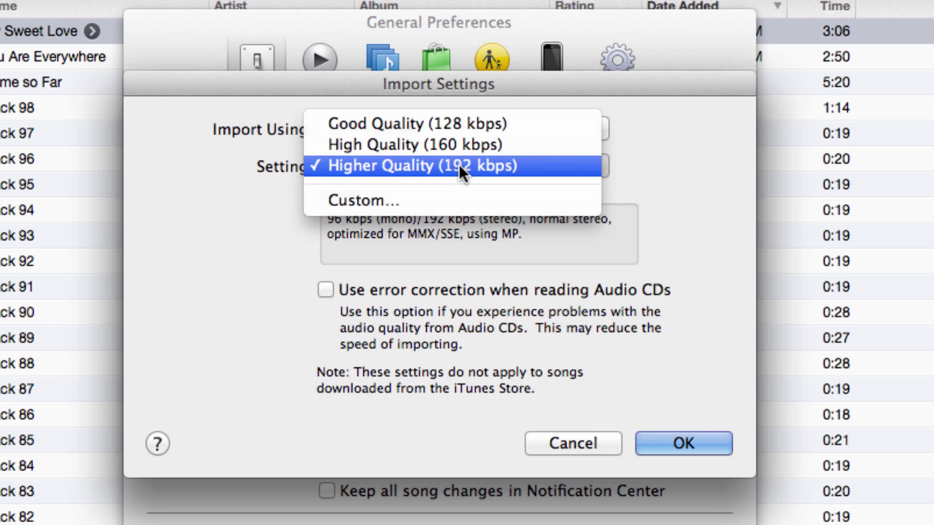
{"action": "left_click", "coordinate": [410, 194]}
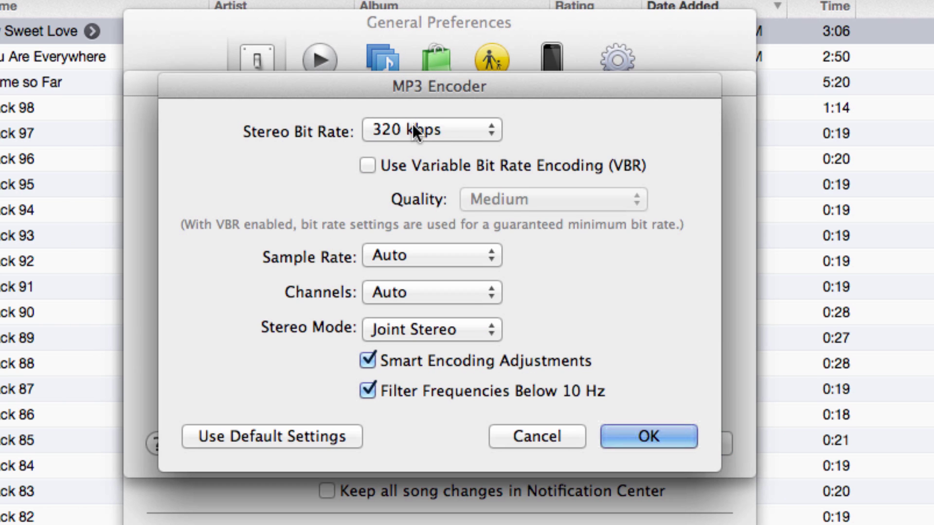
{"action": "left_click", "coordinate": [442, 133]}
{"action": "left_click", "coordinate": [442, 133]}
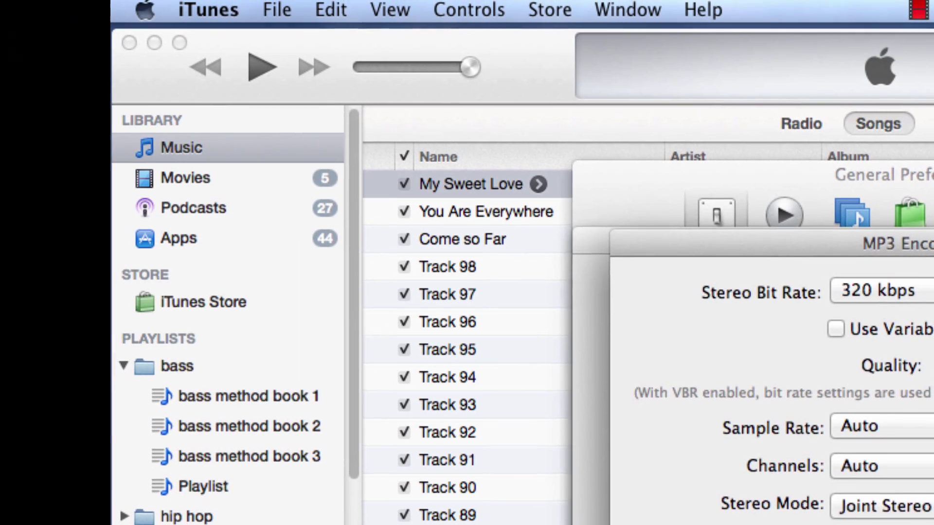
{"action": "left_click", "coordinate": [661, 437]}
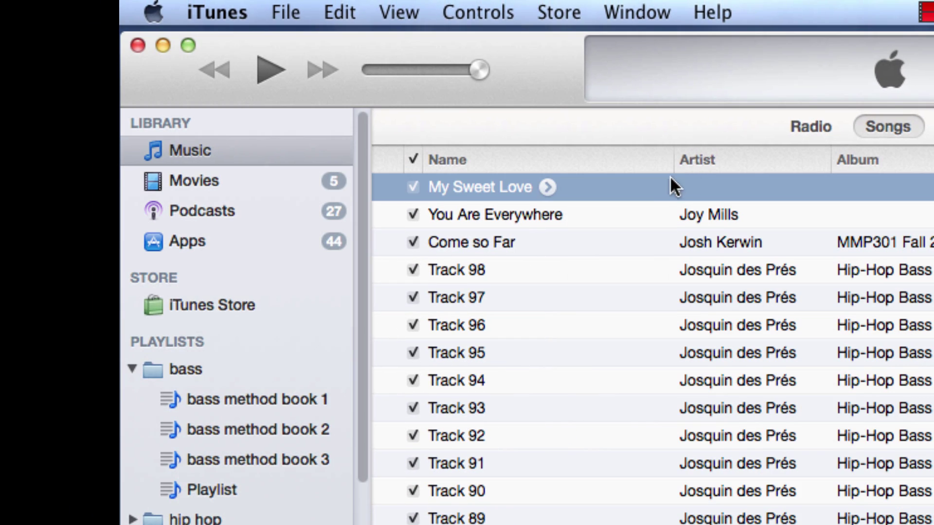
Step: Create an MP3 version of My Sweet Love
{"action": "left_click", "coordinate": [282, 12]}
{"action": "mouse_move", "coordinate": [330, 382]}
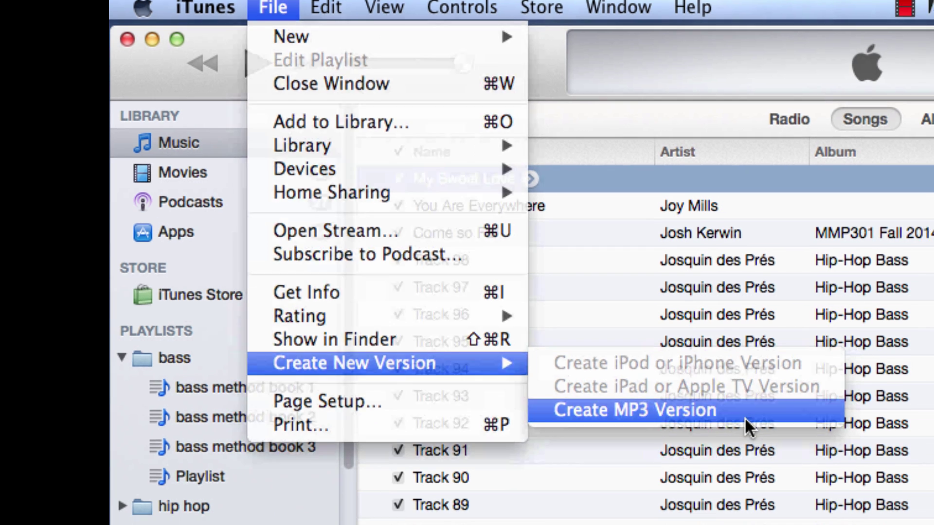
{"action": "left_click", "coordinate": [766, 427]}
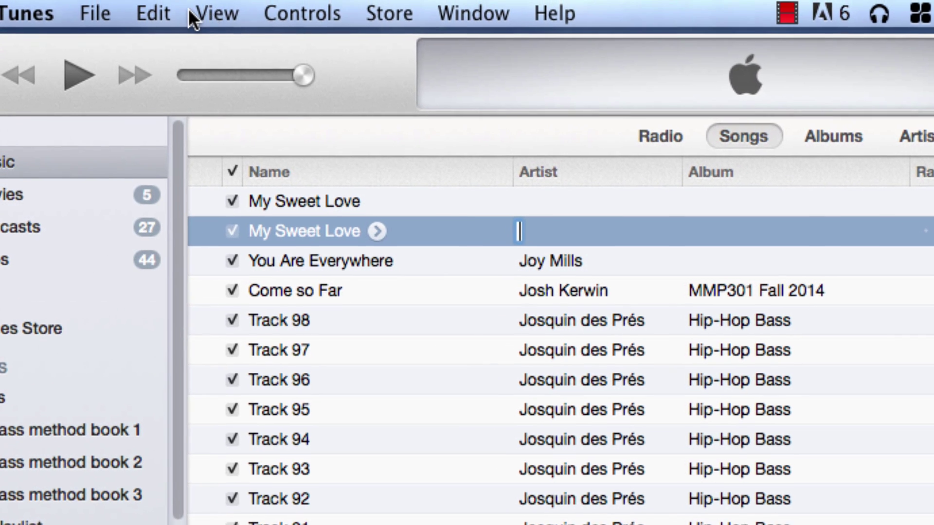
Step: Reverse the song list's Date Added sorting and switch it back to newest first
{"action": "left_click", "coordinate": [195, 13]}
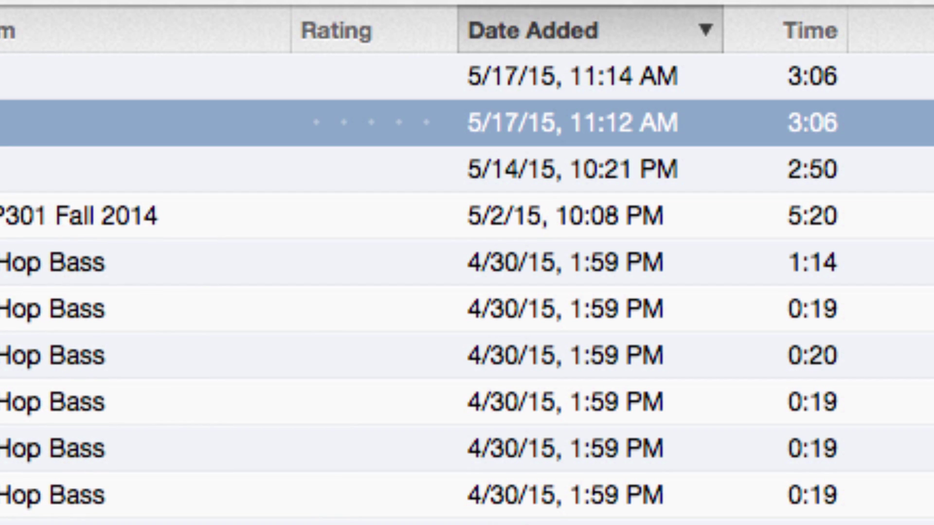
{"action": "left_click", "coordinate": [591, 30]}
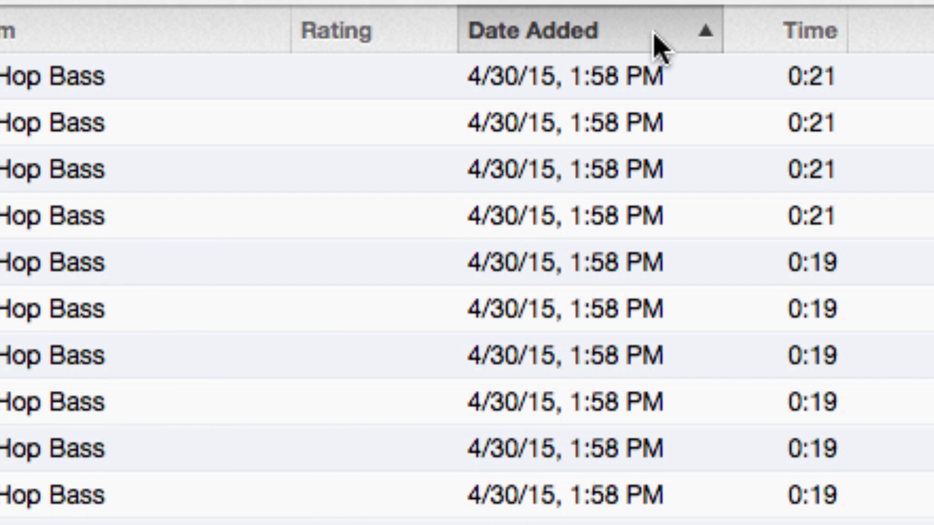
{"action": "left_click", "coordinate": [654, 43]}
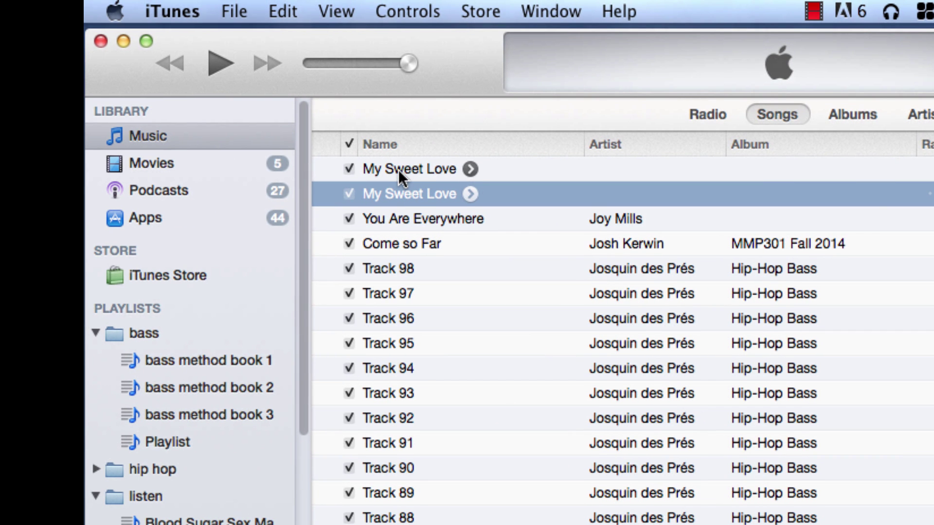
Step: Enter the artist's full name and the album "Summer Songs" for the most recently added My Sweet Love
{"action": "left_click", "coordinate": [602, 171]}
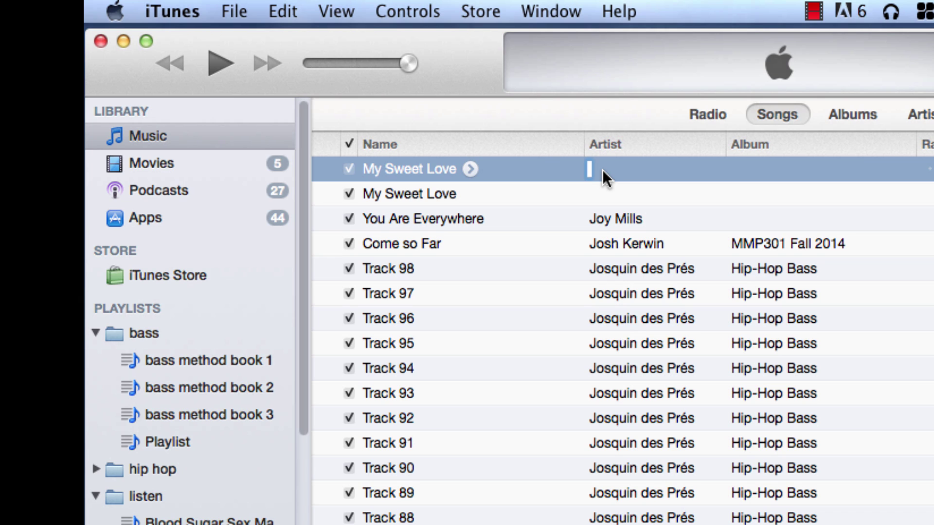
{"action": "type", "text": "Francesca LaRo"}
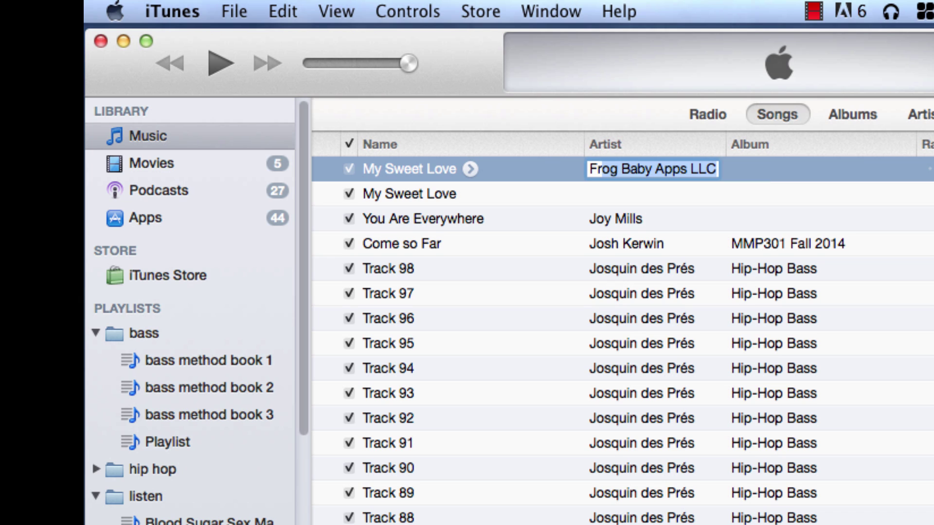
{"action": "type", "text": "sa"}
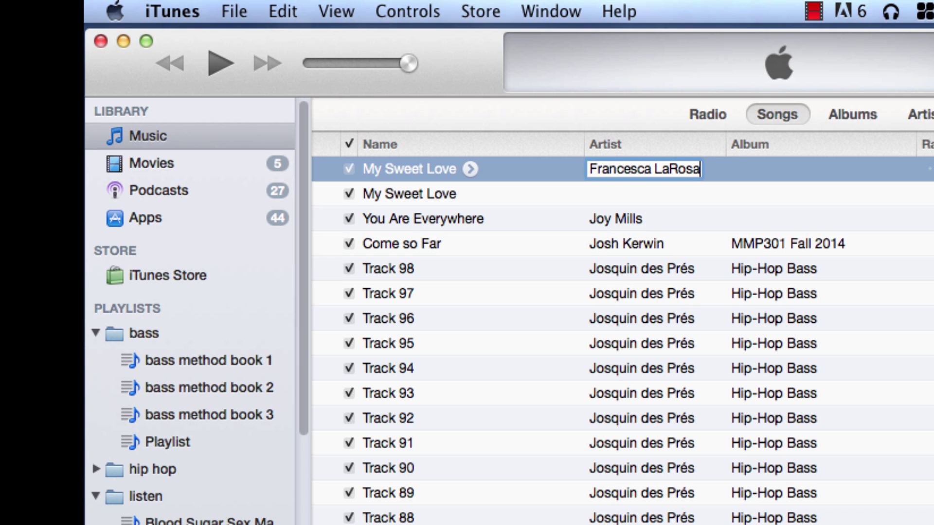
{"action": "key", "text": "Tab"}
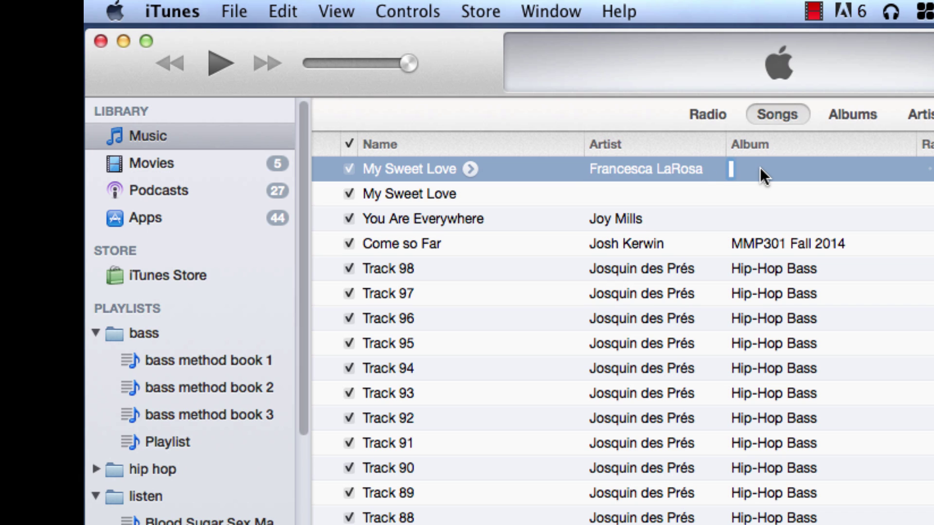
{"action": "type", "text": "Summer Songs"}
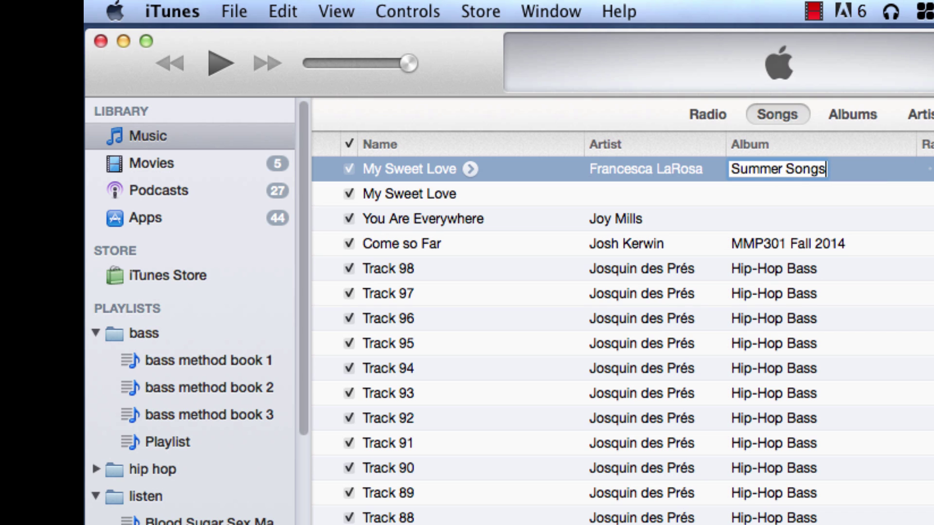
{"action": "left_click", "coordinate": [808, 184]}
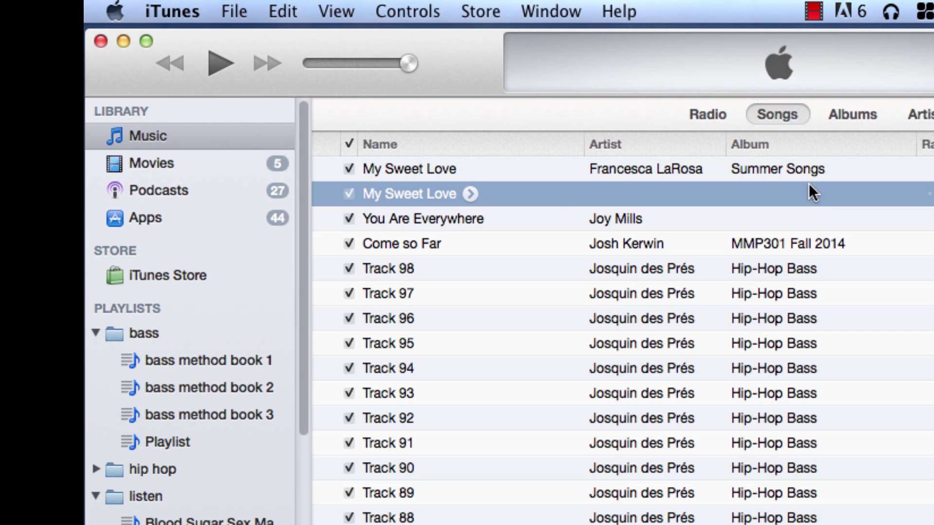
Step: Open the song information of the Summer Songs version, enter the artist's full name as album artist and set the genre to Christian
{"action": "left_click", "coordinate": [804, 174]}
{"action": "left_click", "coordinate": [220, 18]}
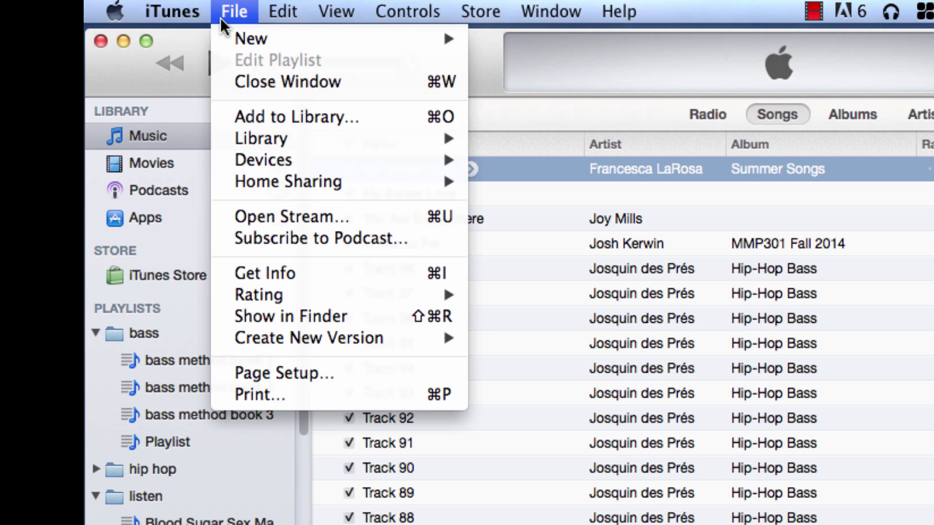
{"action": "left_click", "coordinate": [258, 271]}
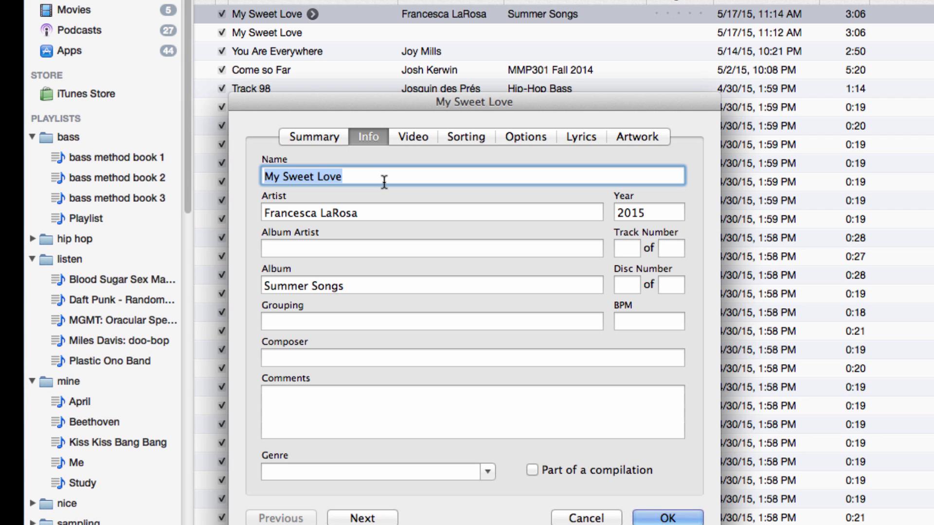
{"action": "left_click", "coordinate": [315, 249]}
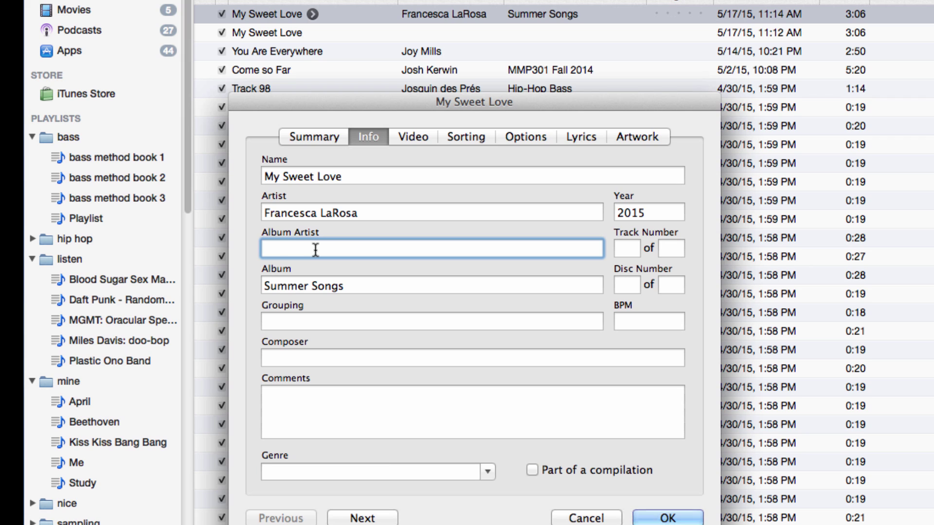
{"action": "type", "text": "Francesca LaRosa"}
{"action": "left_click", "coordinate": [357, 471]}
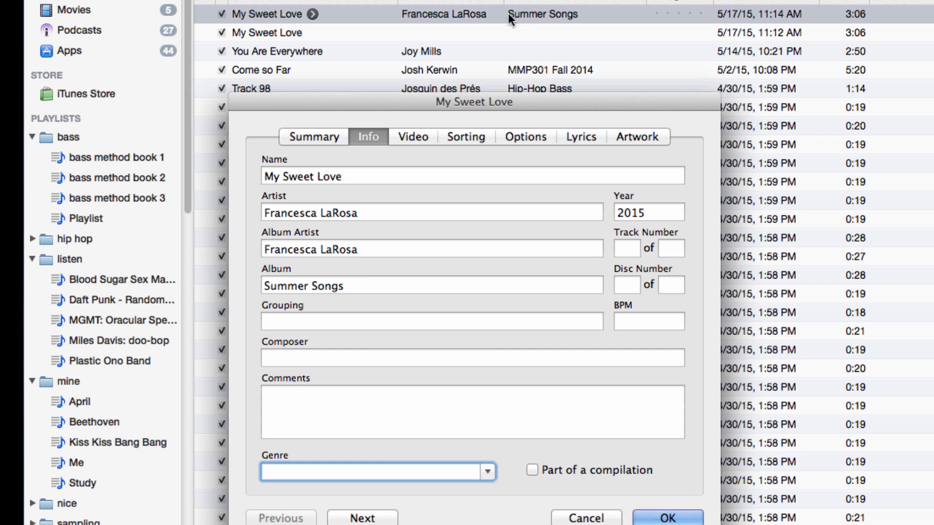
{"action": "type", "text": "Christian"}
Step: Add the cross image from the making mp3s with iTunes folder in Finder as artwork for My Sweet Love
{"action": "left_click", "coordinate": [642, 139]}
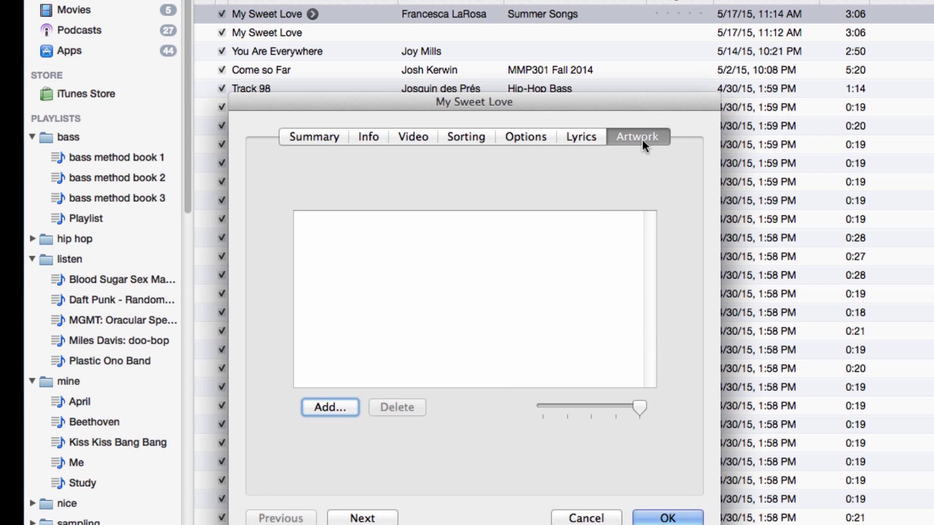
{"action": "key", "text": "super+Tab"}
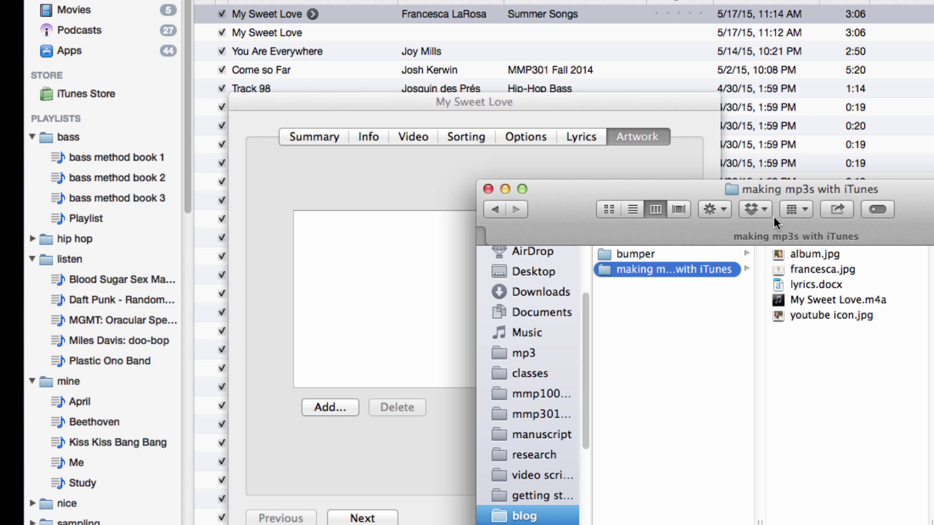
{"action": "left_click_drag", "start_coordinate": [751, 188], "coordinate": [894, 201]}
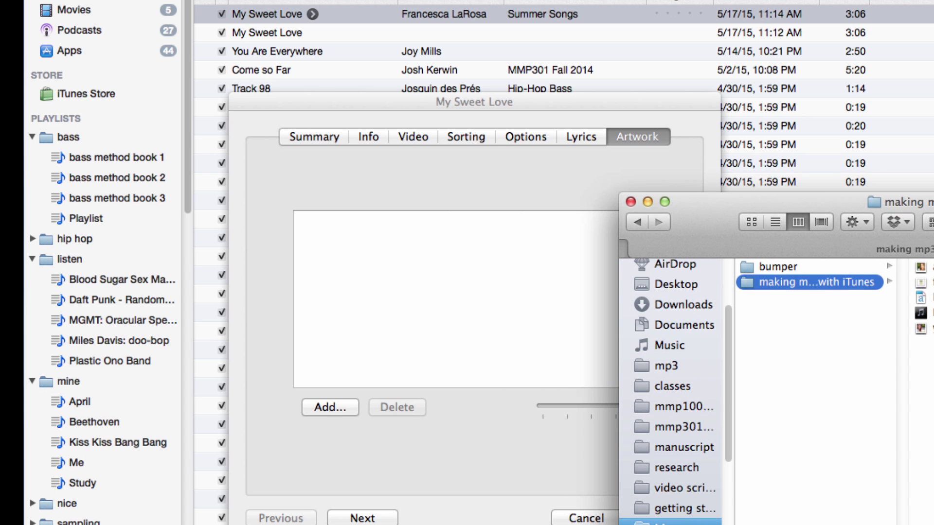
{"action": "left_click_drag", "start_coordinate": [924, 267], "coordinate": [498, 293]}
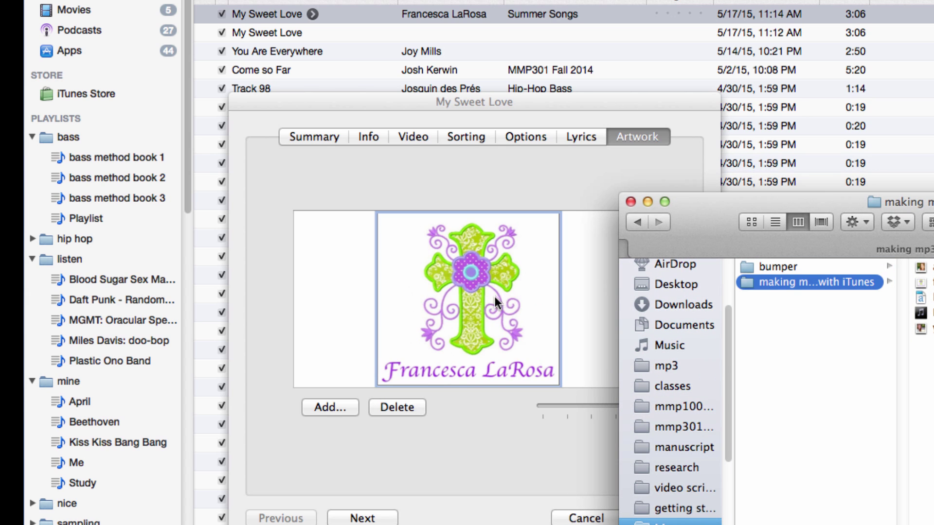
Step: Copy the title, byline and full lyrics of My Sweet Love from the Word document into the song's lyrics
{"action": "left_click", "coordinate": [567, 200]}
{"action": "left_click", "coordinate": [586, 138]}
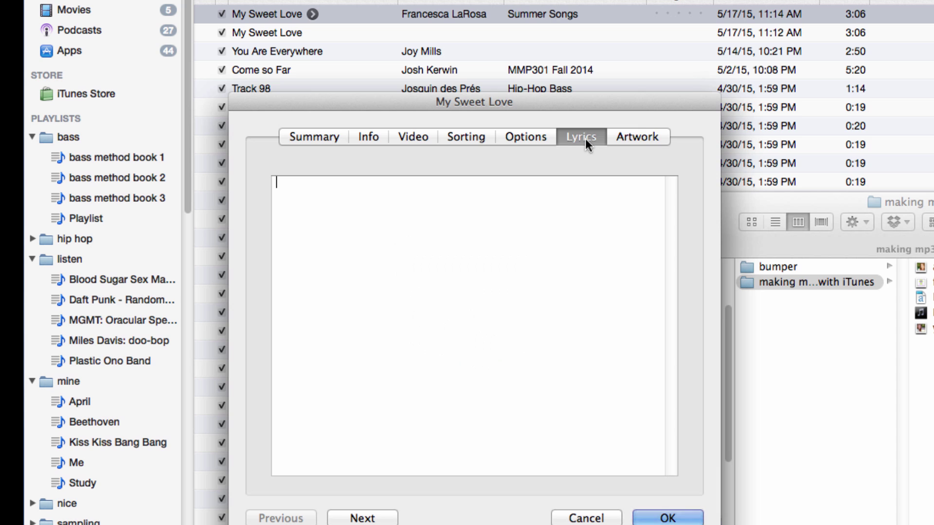
{"action": "key", "text": "super+Tab"}
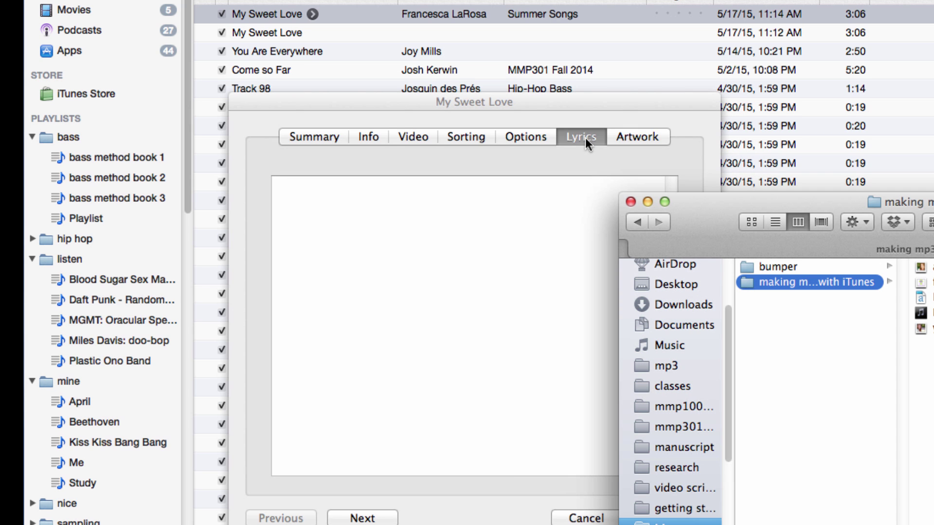
{"action": "key", "text": "super+Tab"}
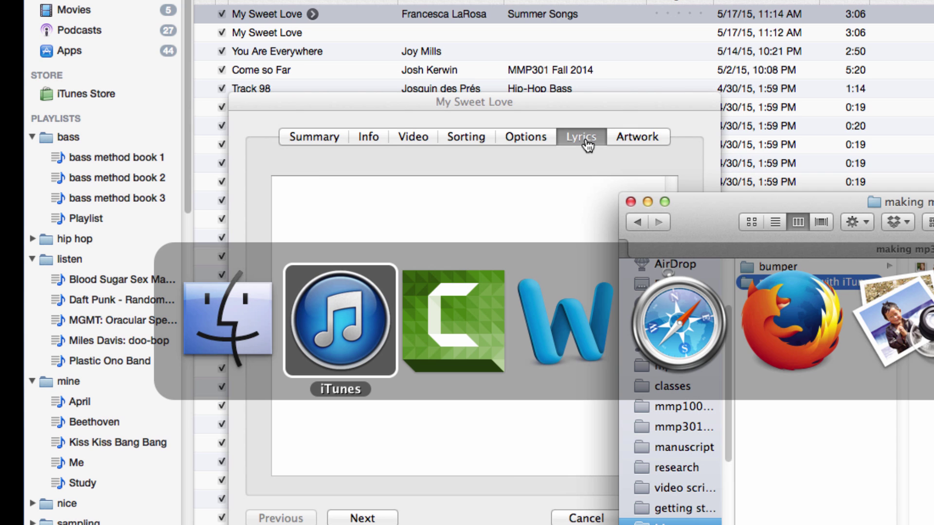
{"action": "key", "text": "super+Tab"}
{"action": "key", "text": "super+Tab"}
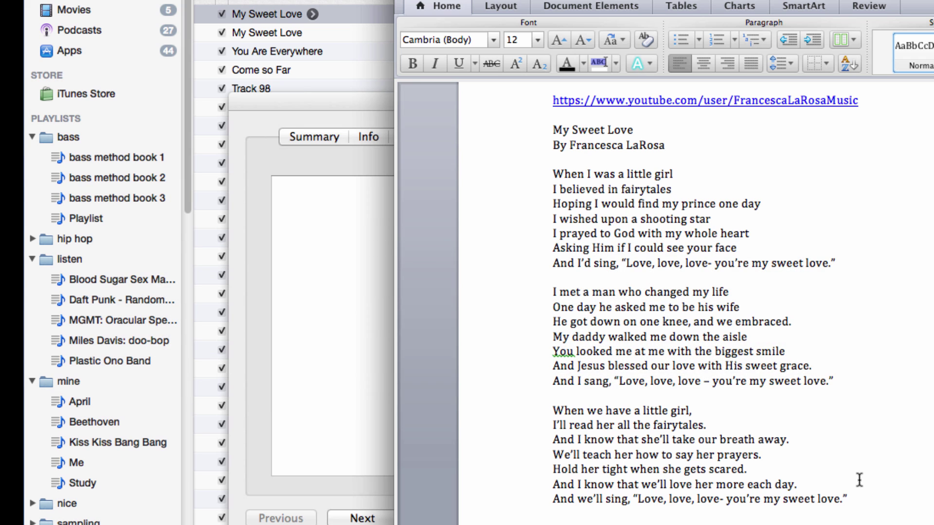
{"action": "left_click_drag", "start_coordinate": [853, 511], "coordinate": [543, 151]}
{"action": "left_click_drag", "start_coordinate": [544, 136], "coordinate": [545, 132]}
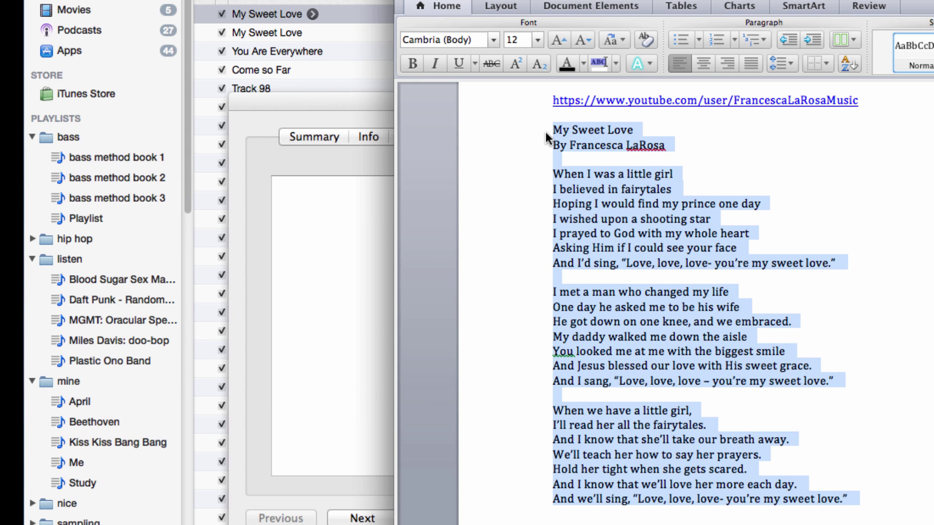
{"action": "left_click", "coordinate": [340, 298]}
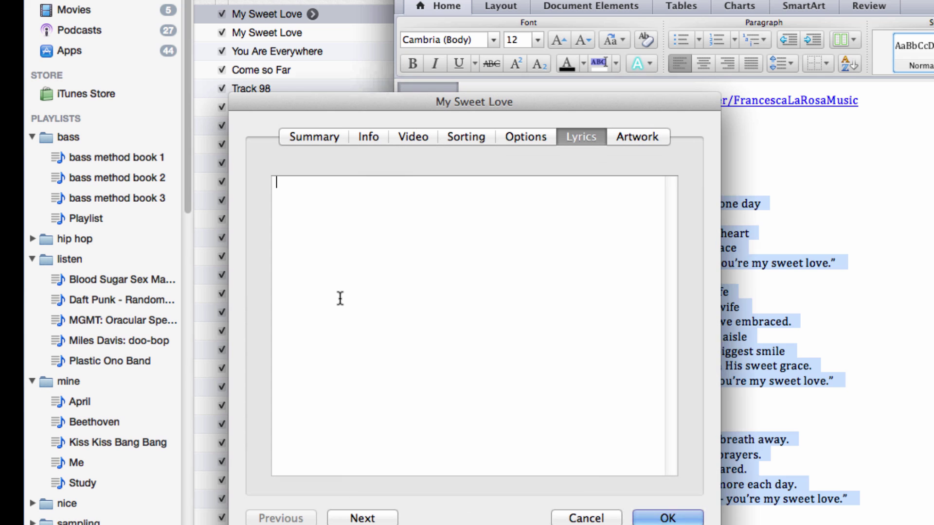
{"action": "type", "text": "My Sweet Love  When I was a little girl I believed in fairytales Hoping I would find my prince one day I wished upon a shooting star I prayed to God with my whole heart Asking Him if I could see your face And I’d sing, \"Love, love, love- you’re my sweet love.\"  I met a man who changed my life One day he asked me to be his wife He got down on one knee, and we embraced. My daddy walked me down the aisle You looked me at me with the biggest smile And Jesus blessed our love with His sweet grace. And I sang, \"Love, love, love – you’re my sweet love.\"  When we have a little girl, I’ll read her all the fairytales. And I know that she’ll take our breath away. We’ll teach her how to say her prayers. Hold her tight when she gets scared. And I know that we’ll love her more each day. And we’ll sing, \"Love, love, love- you’re my sweet love.\""}
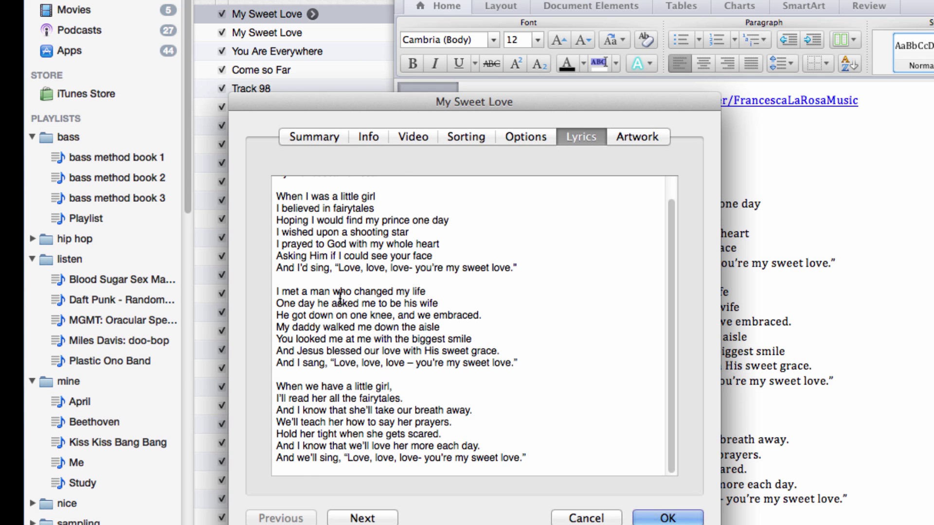
Step: Copy the artist's YouTube channel link from the Word document into the song's comments and save the song information
{"action": "left_click", "coordinate": [383, 135]}
{"action": "left_click", "coordinate": [845, 414]}
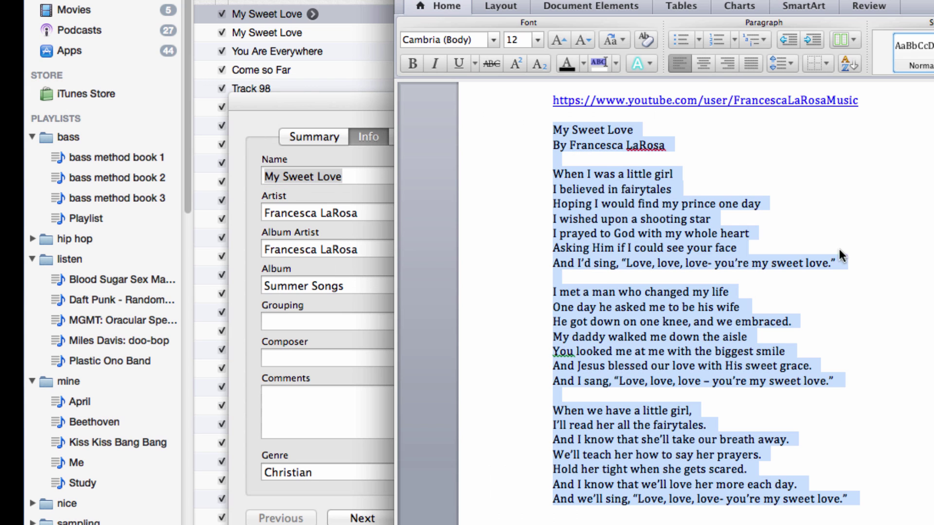
{"action": "double_click", "coordinate": [869, 100]}
{"action": "scroll", "coordinate": [716, 82], "scroll_direction": "up", "scroll_amount": 3}
{"action": "left_click", "coordinate": [540, 179]}
{"action": "key", "text": "ctrl+c"}
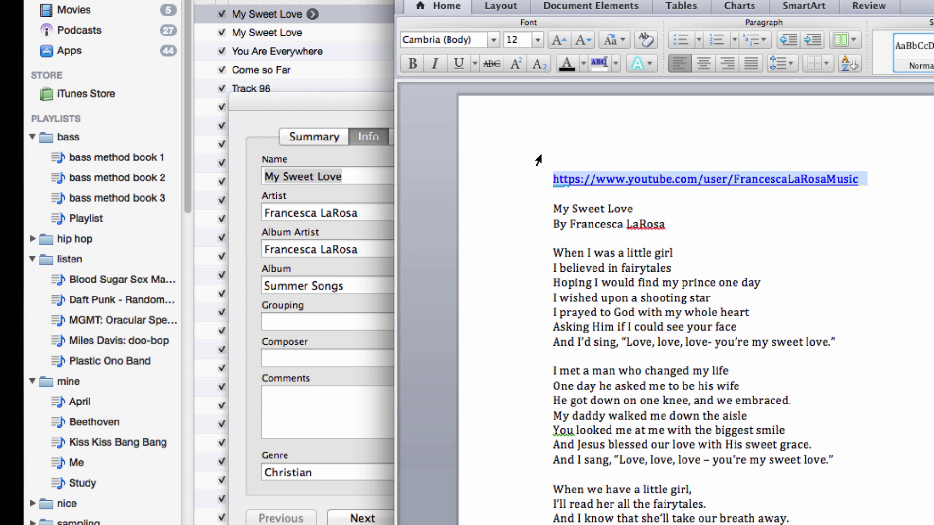
{"action": "left_click", "coordinate": [367, 397]}
{"action": "key", "text": "ctrl+v"}
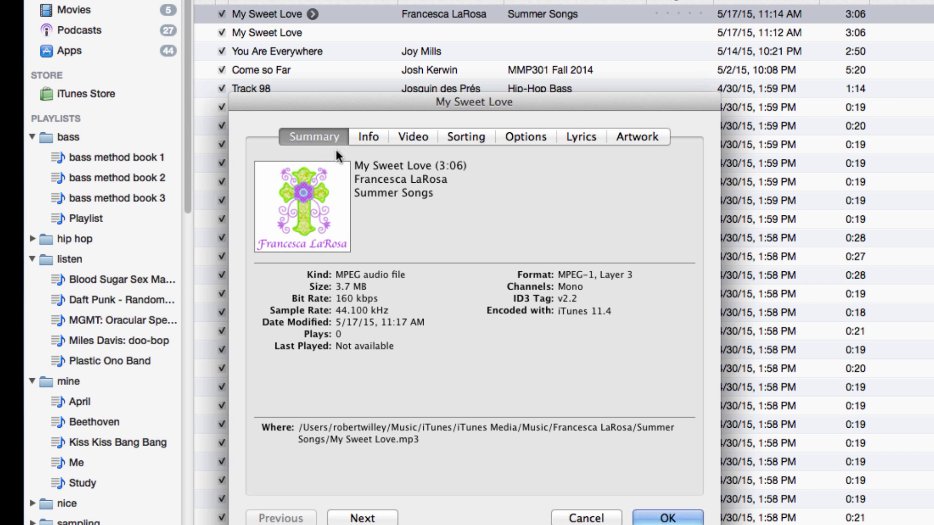
{"action": "left_click", "coordinate": [665, 518]}
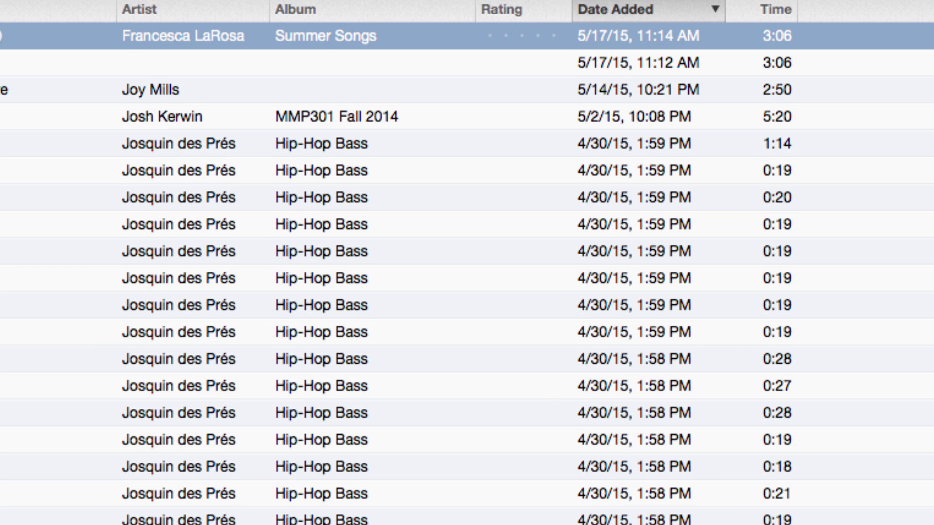
Step: Switch to Finder and open the Music folder inside iTunes Media, within the iTunes folder of the user's Music folder
{"action": "key", "text": "super+Tab"}
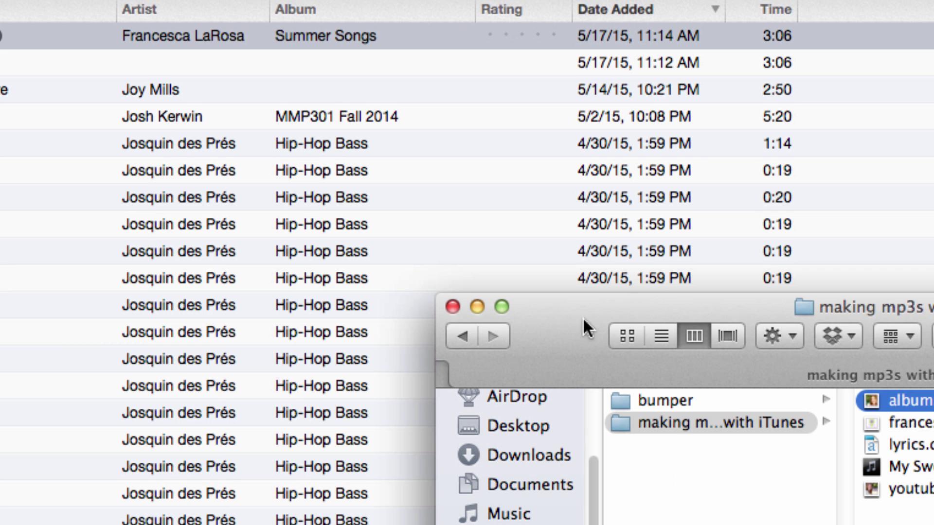
{"action": "left_click_drag", "start_coordinate": [584, 320], "coordinate": [341, 182]}
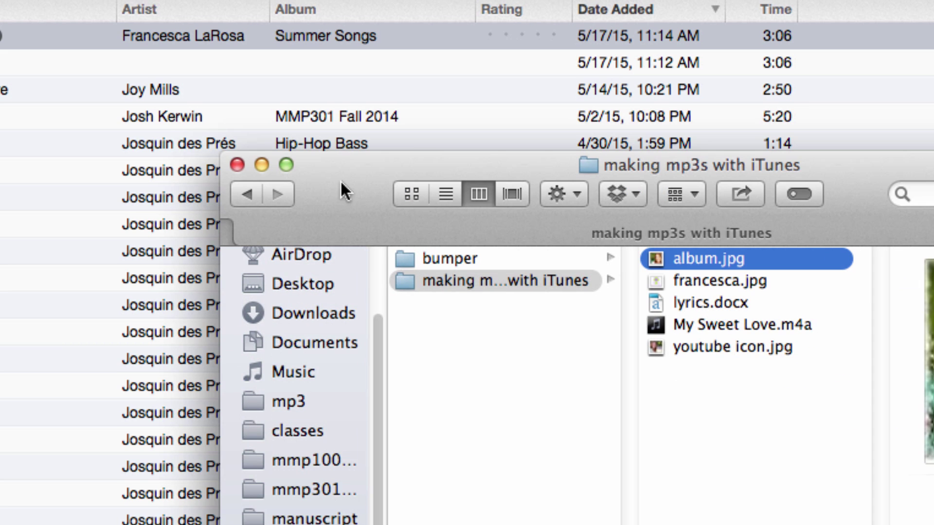
{"action": "left_click", "coordinate": [292, 375]}
{"action": "left_click", "coordinate": [458, 391]}
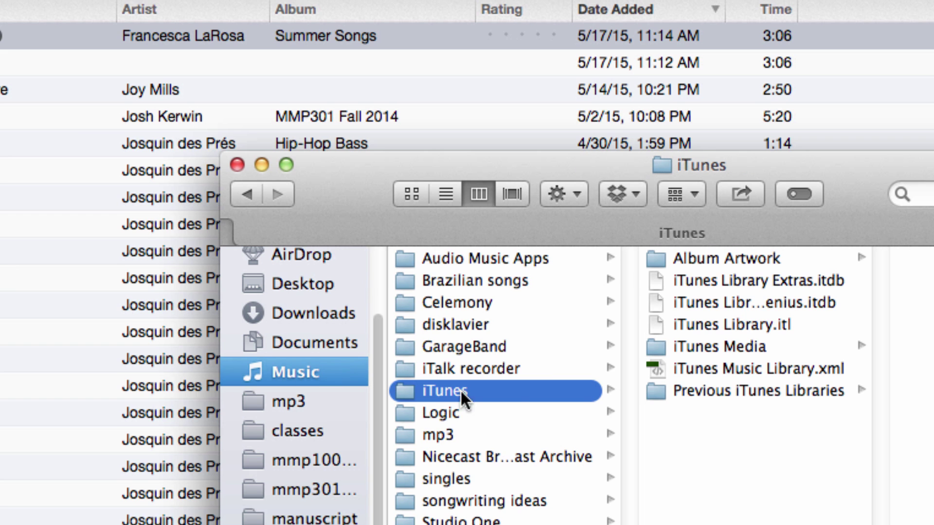
{"action": "left_click", "coordinate": [669, 340]}
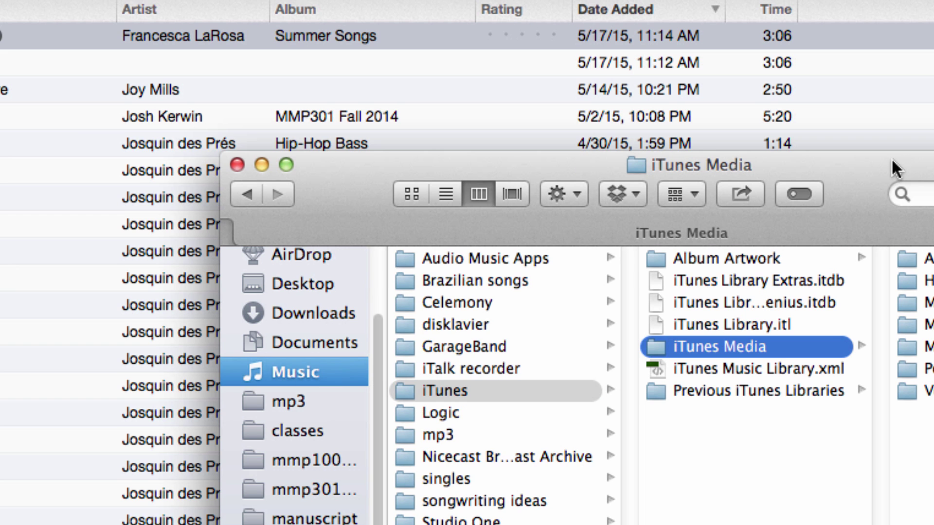
{"action": "left_click_drag", "start_coordinate": [814, 154], "coordinate": [382, 108]}
{"action": "left_click", "coordinate": [496, 299]}
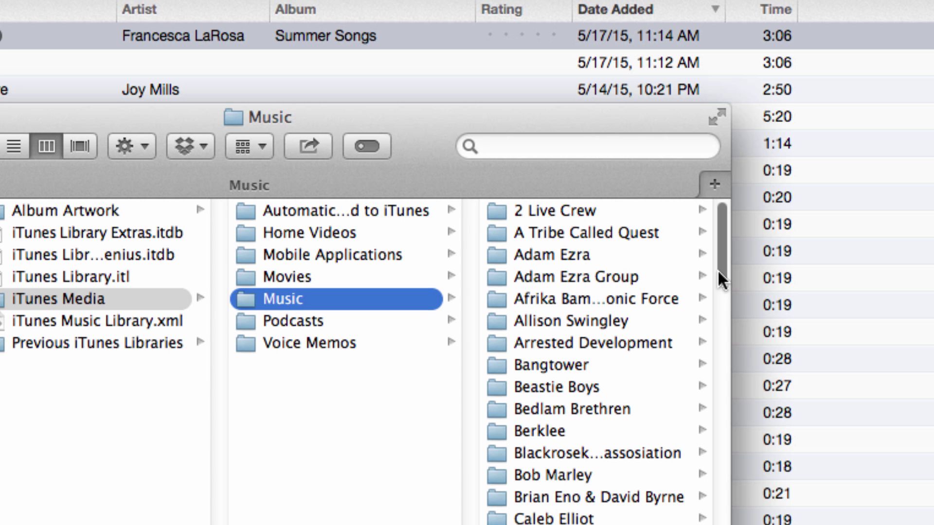
Step: Find the artist's folder, open its Summer Songs album folder and select My Sweet Love.mp3
{"action": "left_click_drag", "start_coordinate": [721, 278], "coordinate": [724, 346]}
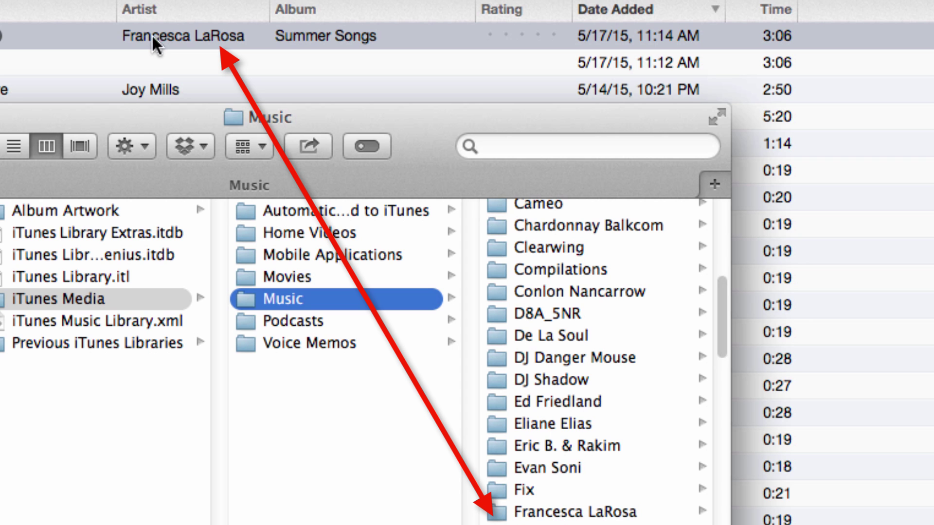
{"action": "left_click", "coordinate": [535, 513]}
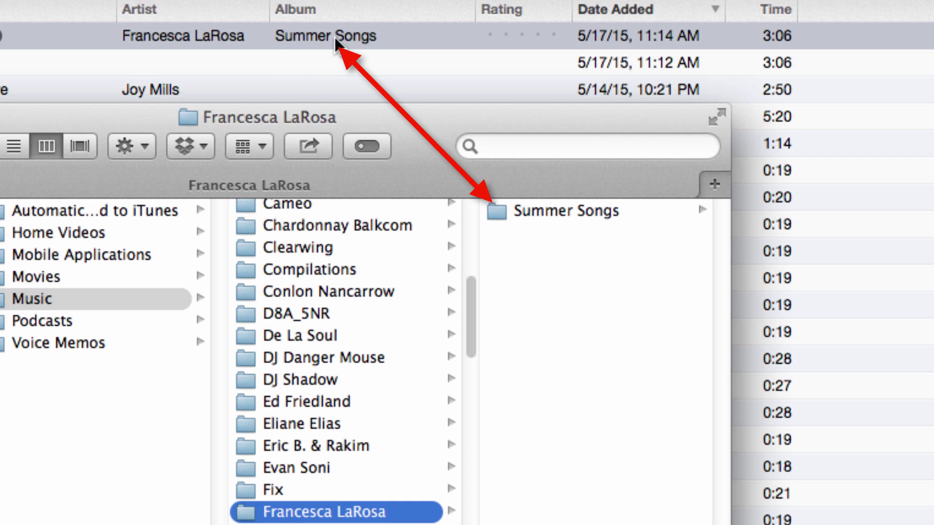
{"action": "left_click", "coordinate": [532, 213]}
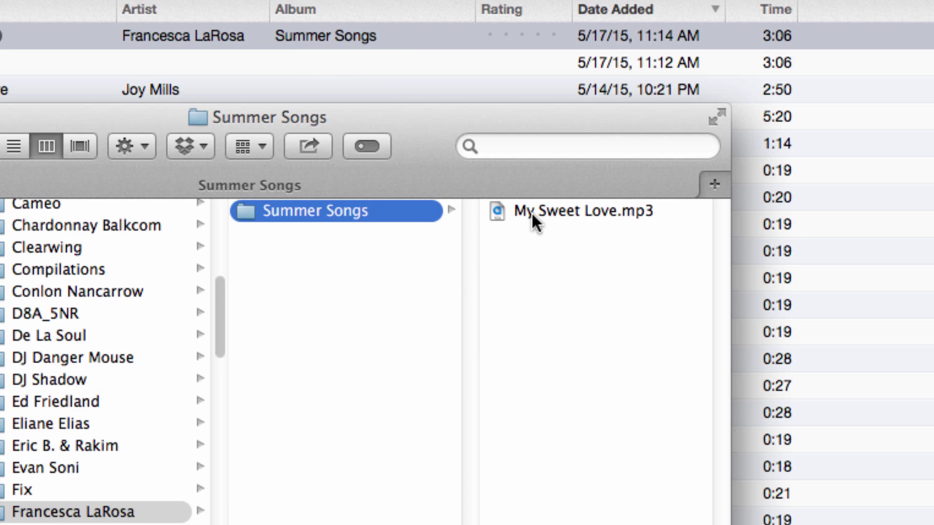
{"action": "left_click", "coordinate": [562, 211]}
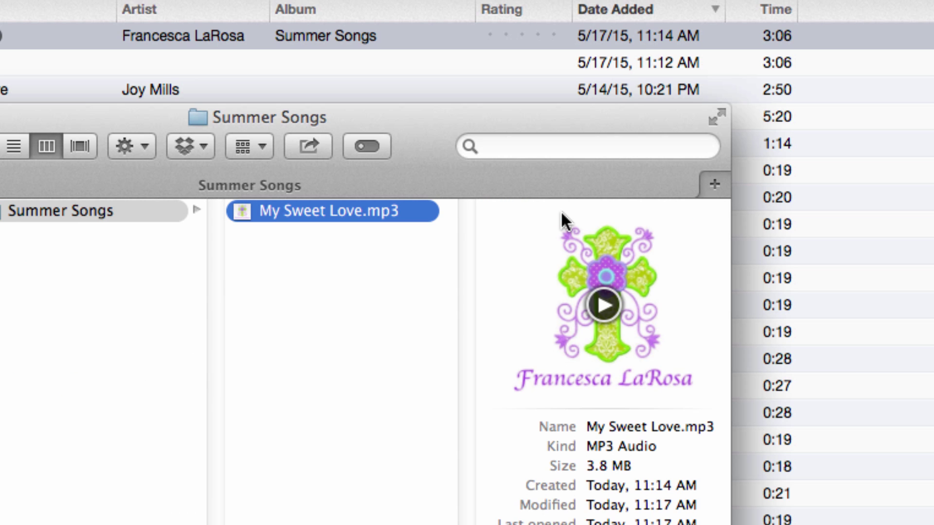